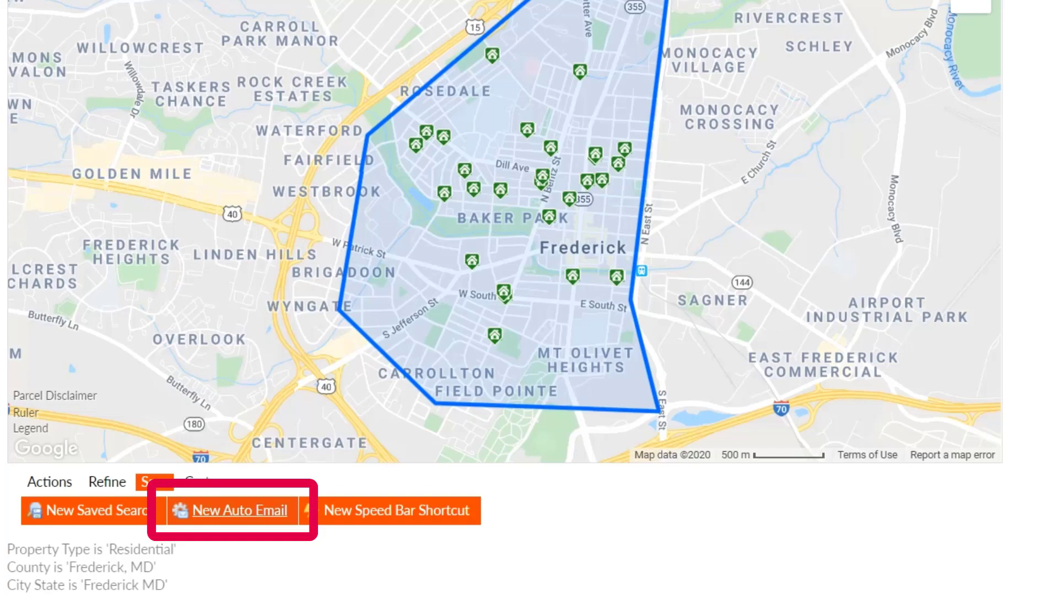
# Step: Start a new auto email from the Frederick residential map search results
pyautogui.click(239, 510)
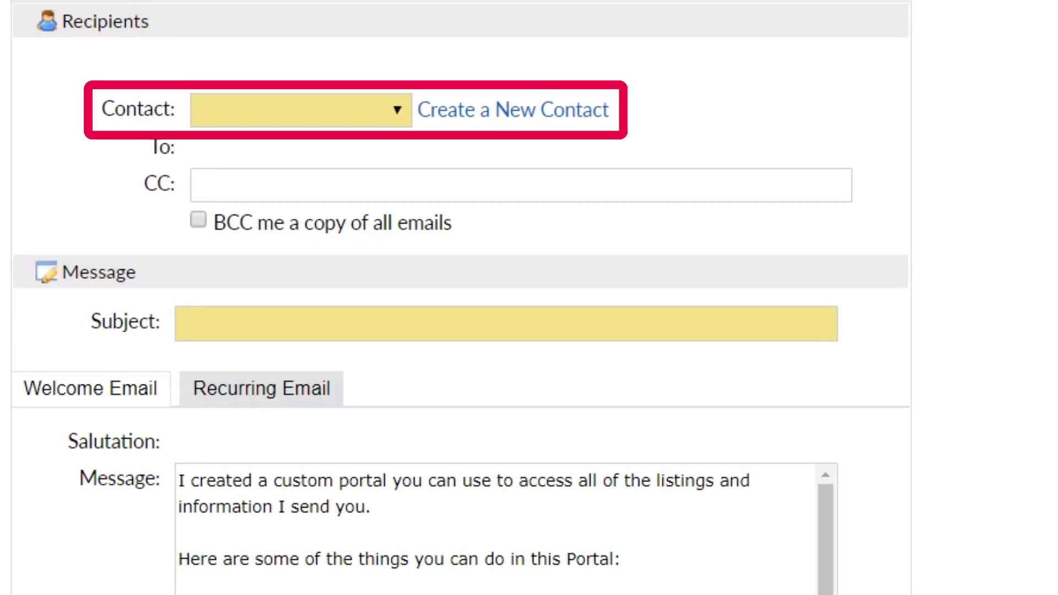
# Step: Address the auto email to the chosen contact and CC a second recipient's e-mail address
pyautogui.click(300, 110)
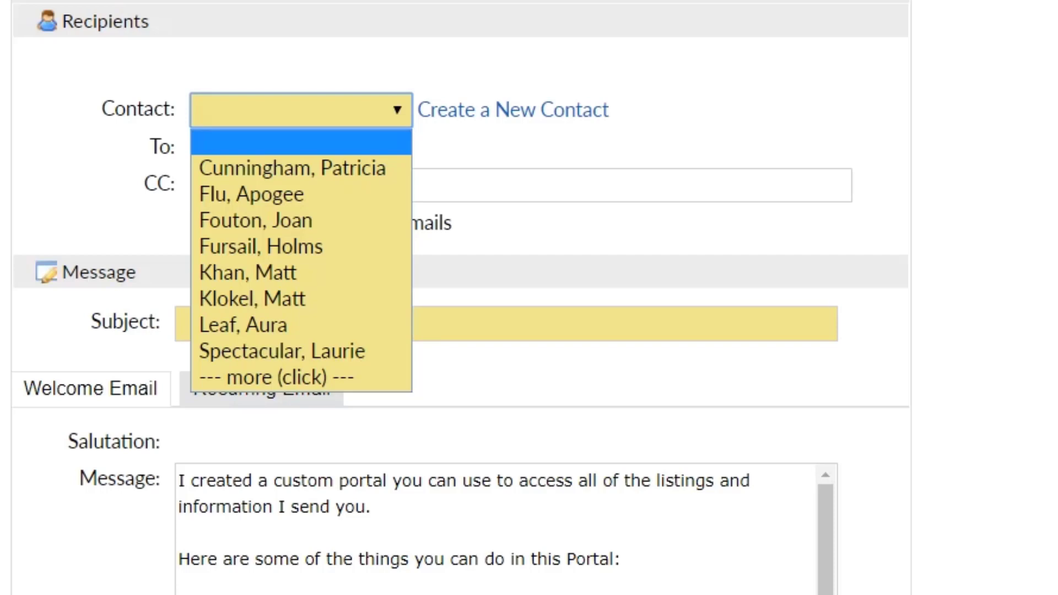
pyautogui.click(336, 198)
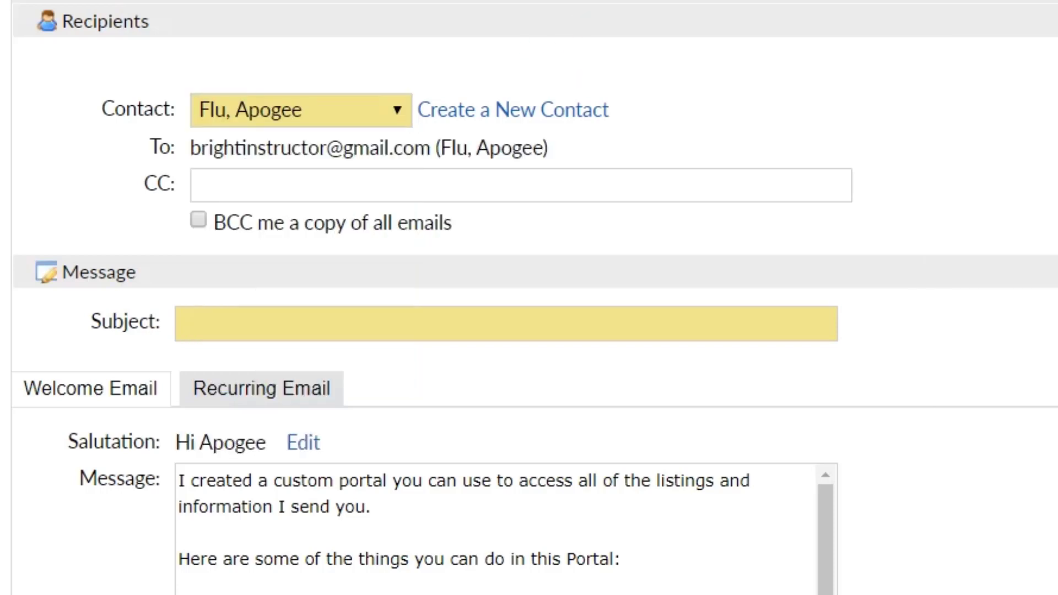
pyautogui.click(194, 185)
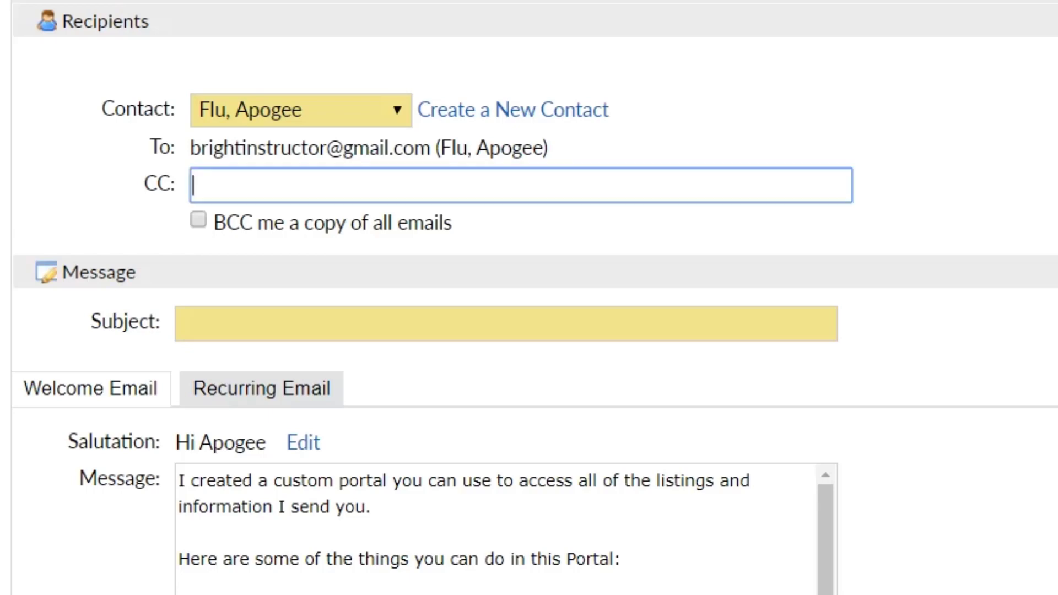
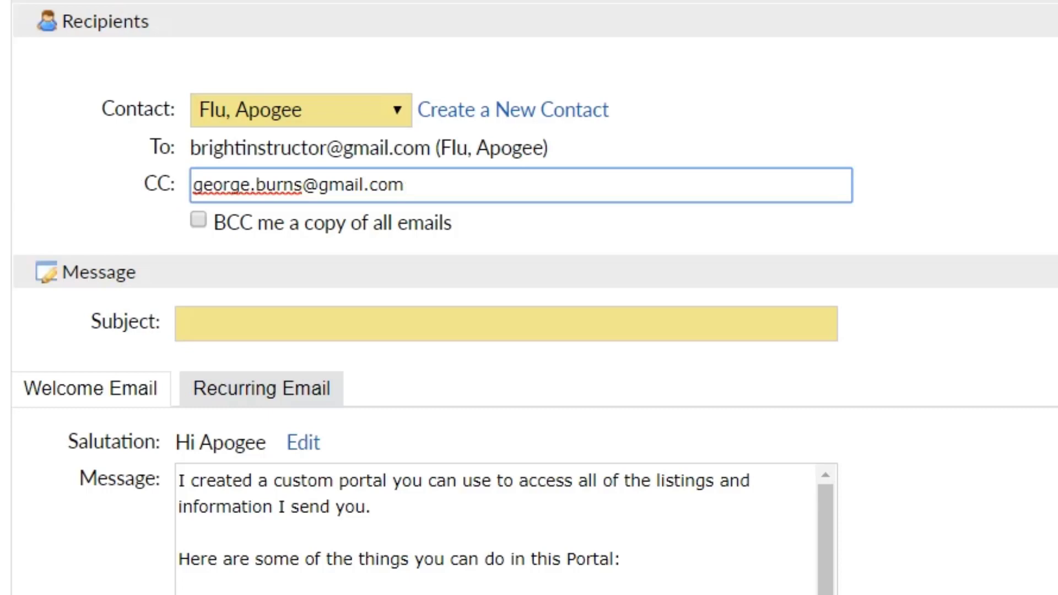
# Step: Enter the subject 'Flu & George's Future Home' and scroll through the welcome message
pyautogui.click(181, 323)
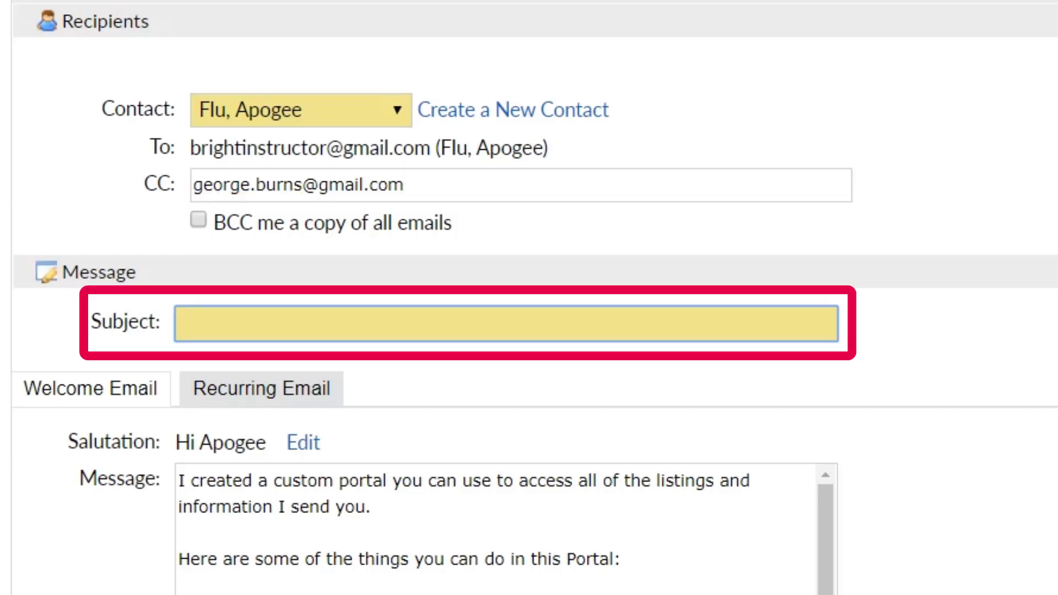
pyautogui.write("Flu & George's ")
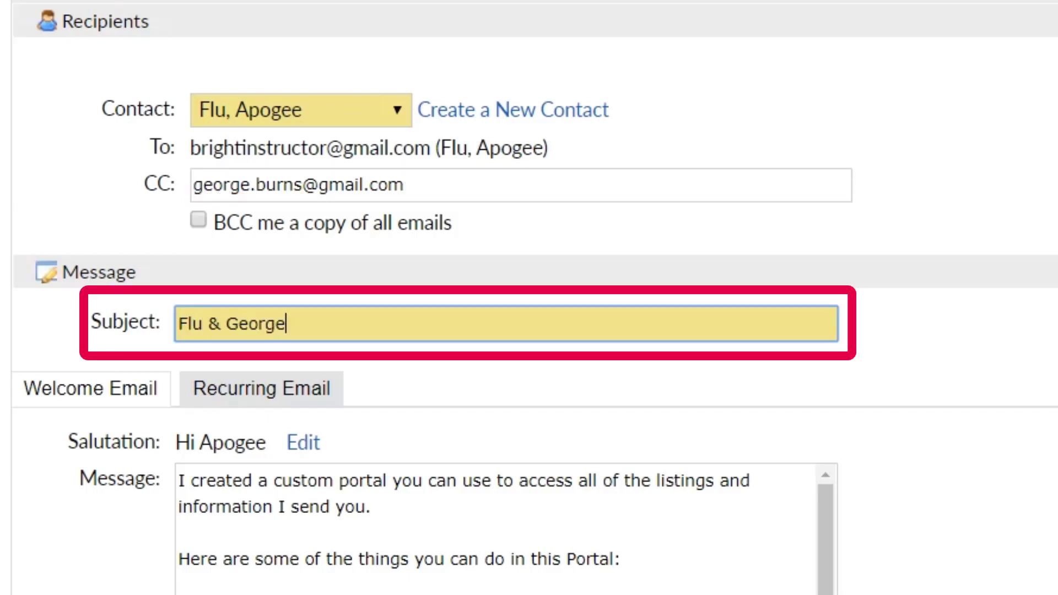
pyautogui.write('Future Home')
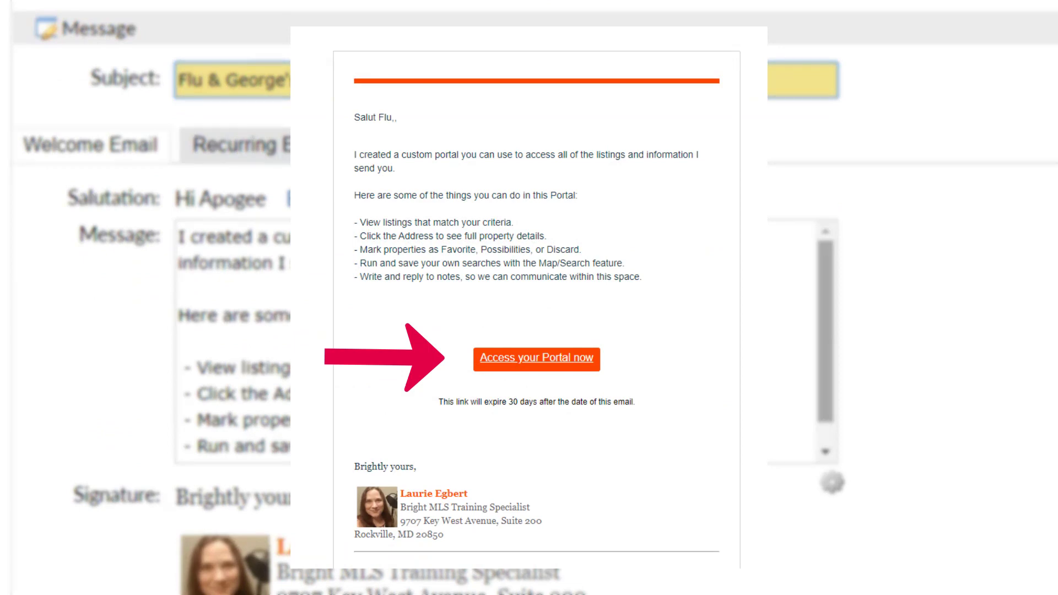
pyautogui.moveTo(825, 332); pyautogui.dragTo(824, 352)
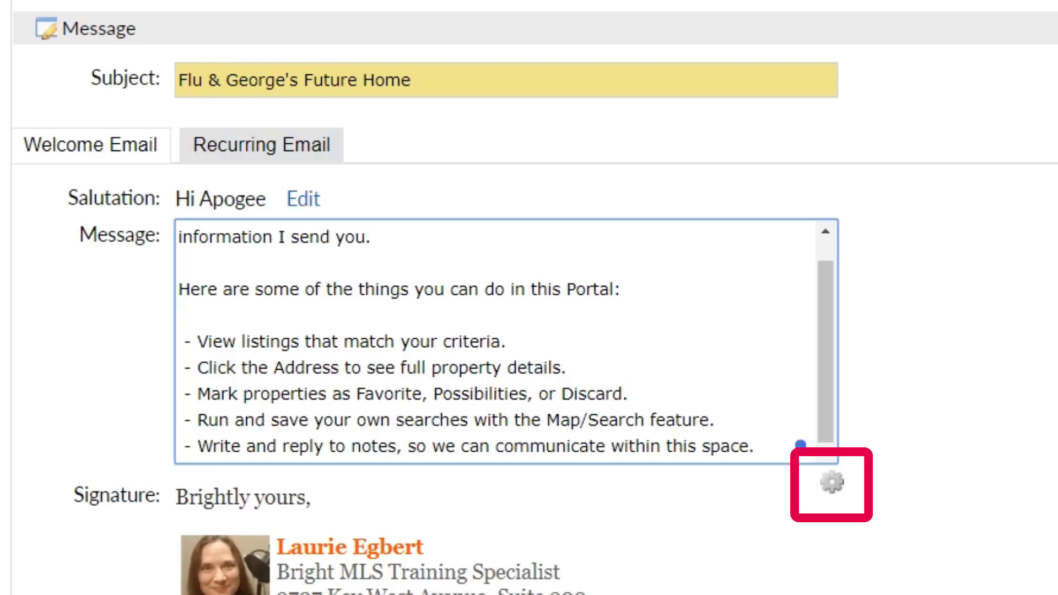
# Step: Switch the message to the Recurring Email text using the gear options
pyautogui.click(832, 482)
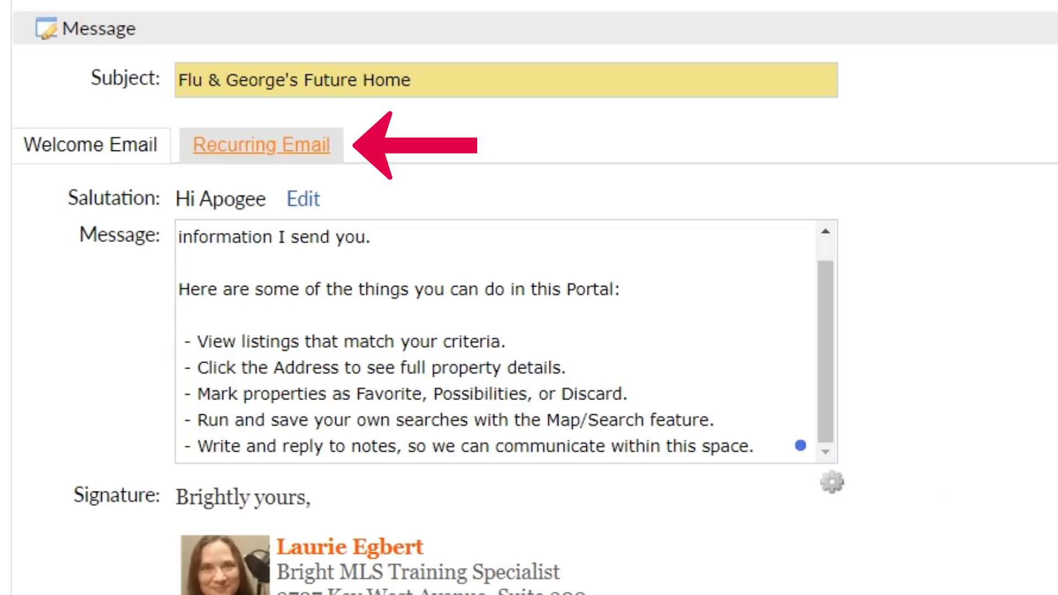
pyautogui.click(261, 145)
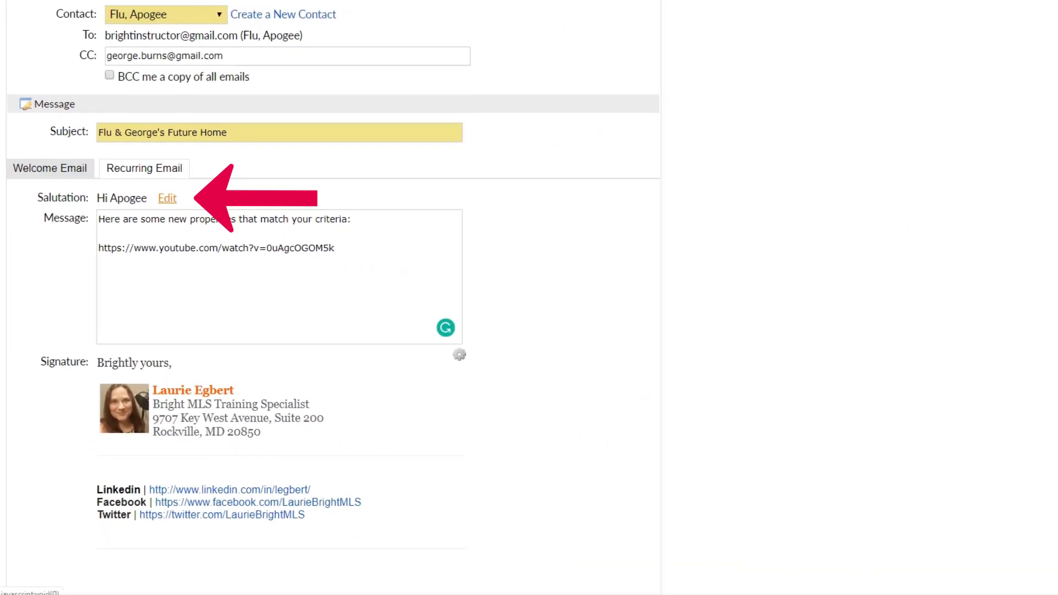
# Step: Replace the greeting with a custom 'Salut' salutation plus the contact's name, leaving the signature unchanged
pyautogui.click(167, 198)
pyautogui.click(806, 140)
pyautogui.click(551, 201)
pyautogui.write('Salut')
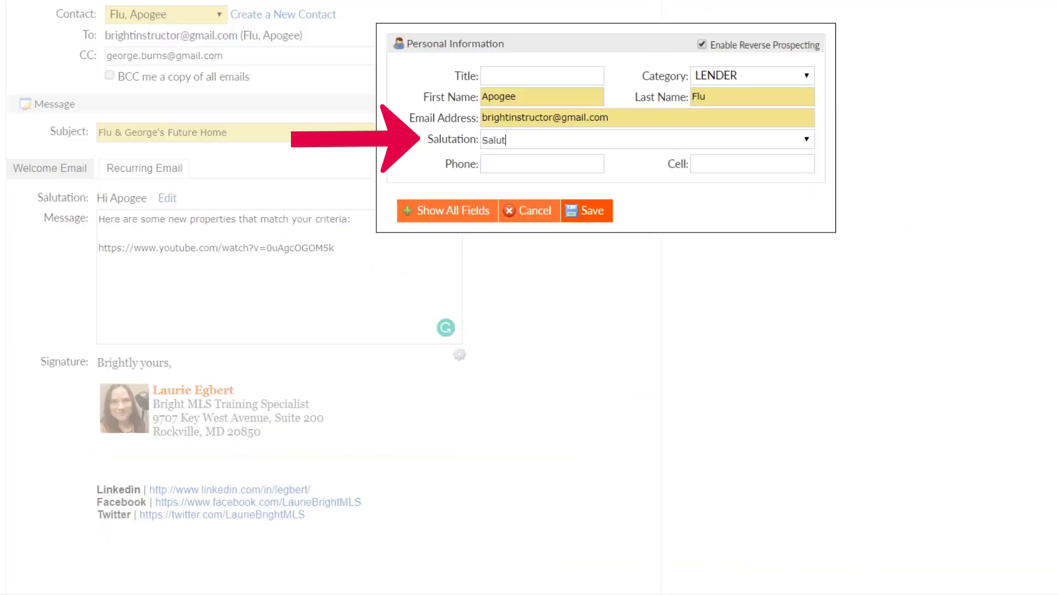
pyautogui.write(' Flu,')
pyautogui.click(586, 210)
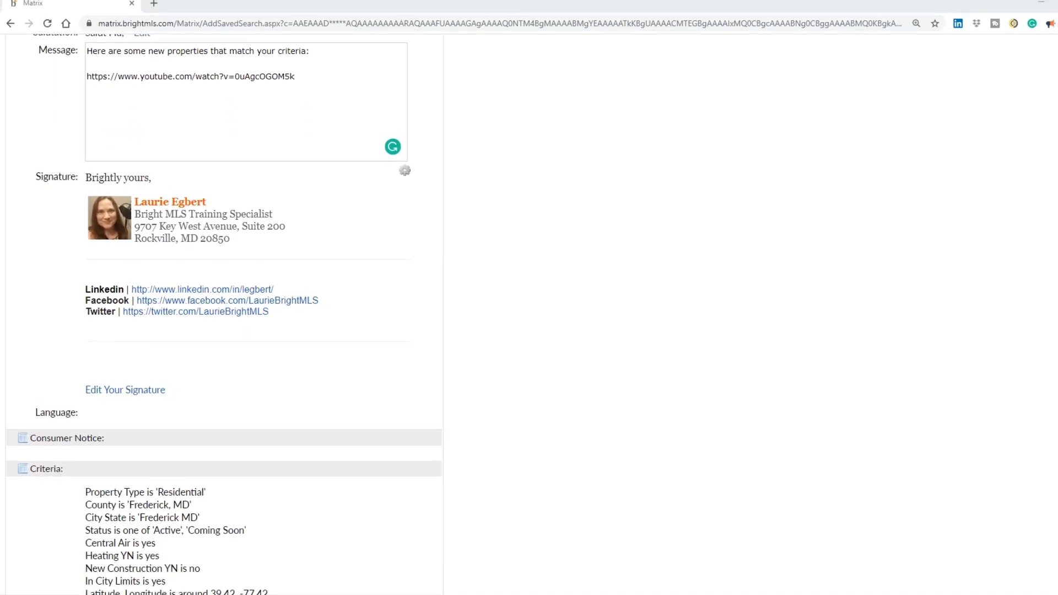
pyautogui.click(123, 393)
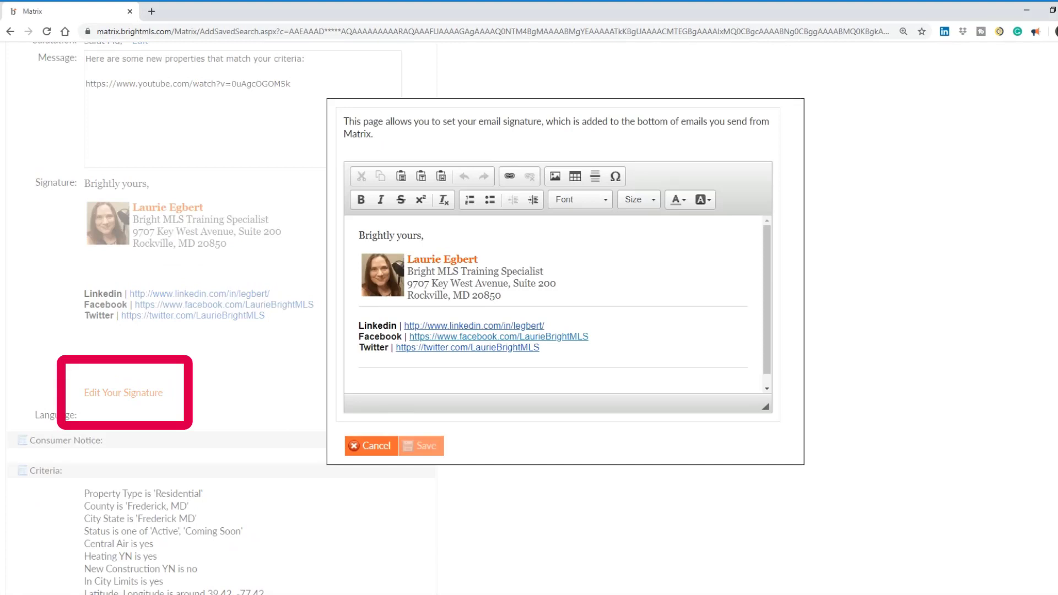
pyautogui.click(376, 446)
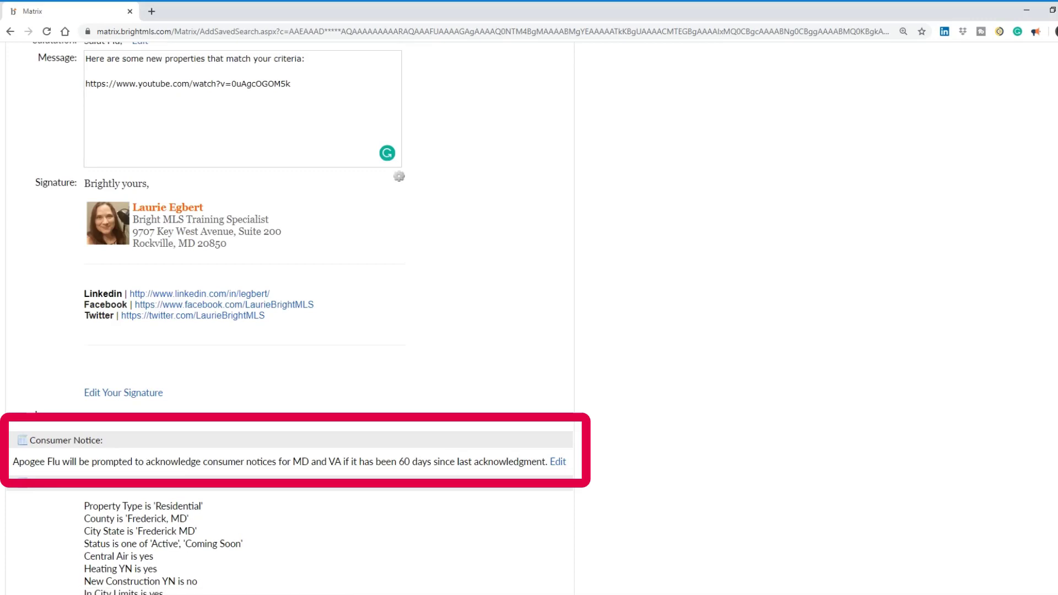
# Step: Confirm consumer notice acknowledgement for MD and PA, then scroll further down the form
pyautogui.scroll(-4, 296, 318)
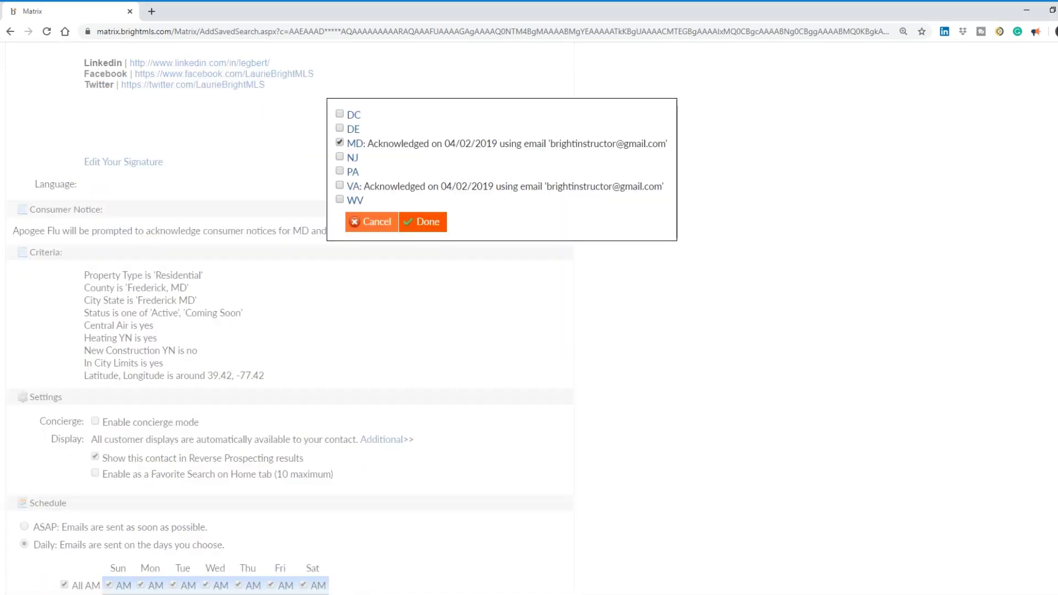
pyautogui.press('Return')
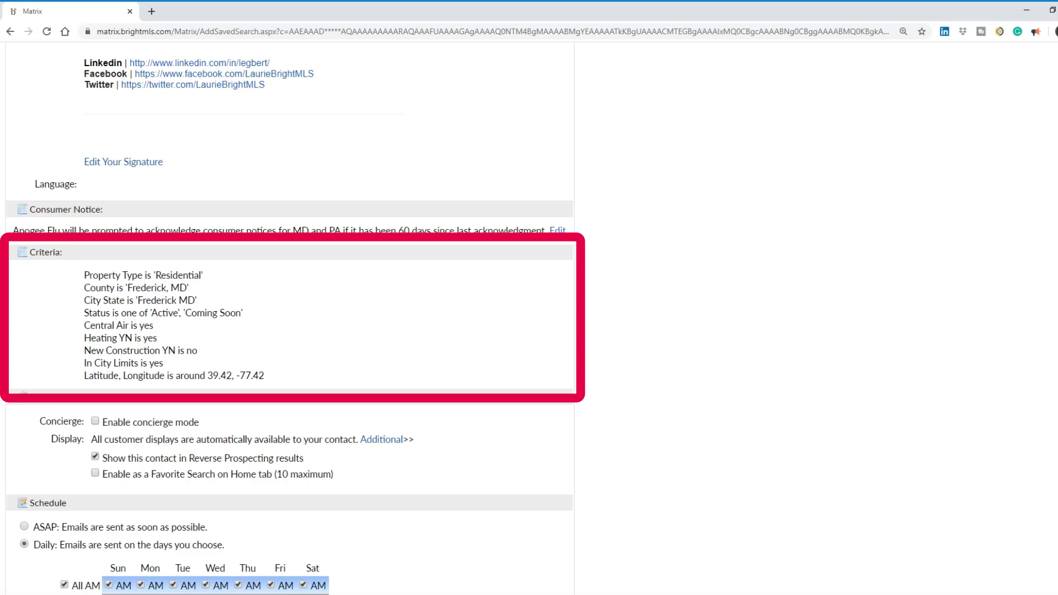
pyautogui.scroll(-3, 292, 319)
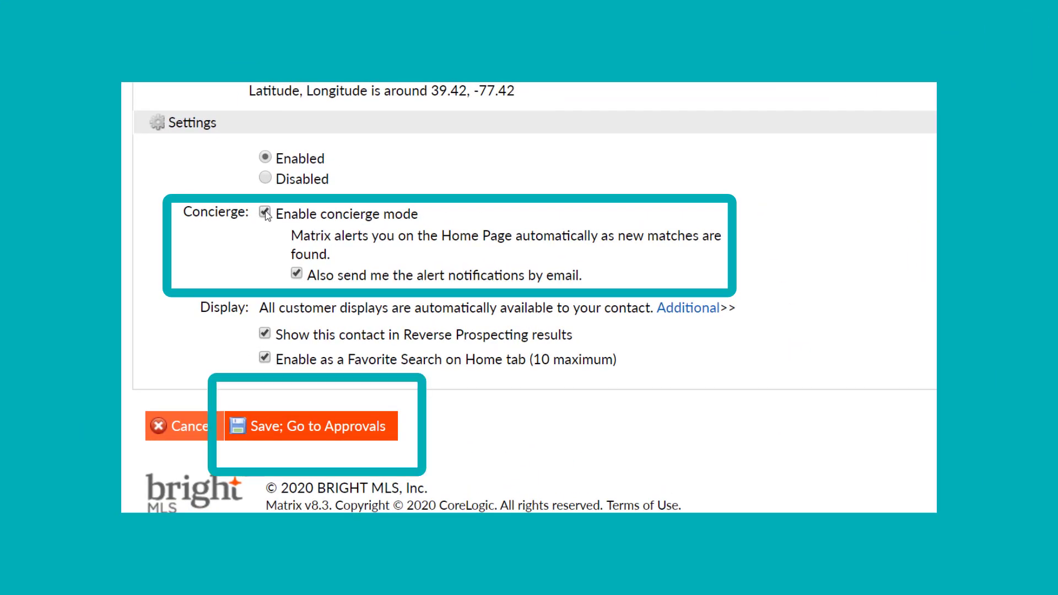
pyautogui.click(311, 426)
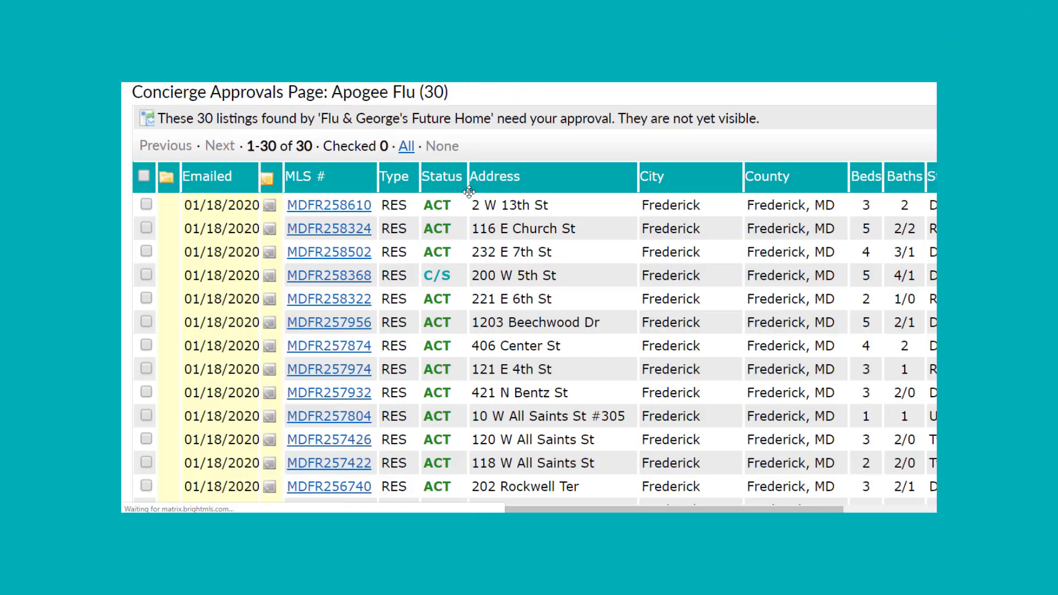
pyautogui.click(581, 206)
pyautogui.click(595, 298)
pyautogui.click(551, 416)
pyautogui.click(545, 345)
pyautogui.scroll(-10, 543, 329)
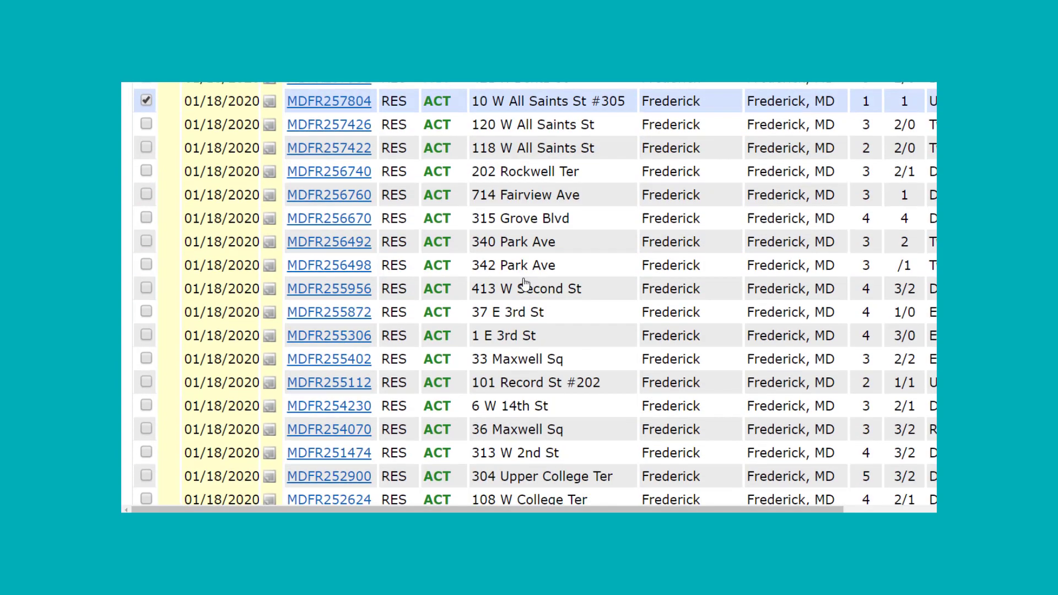
pyautogui.click(526, 267)
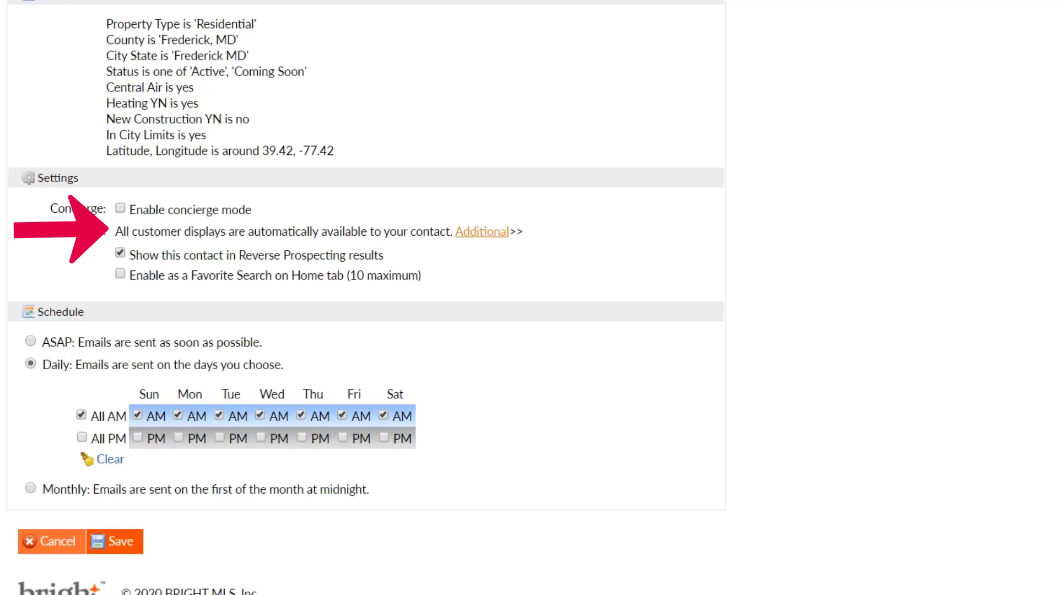
# Step: Show the Additional display option without choosing one, and enable Favorite Search on the Home tab
pyautogui.click(481, 232)
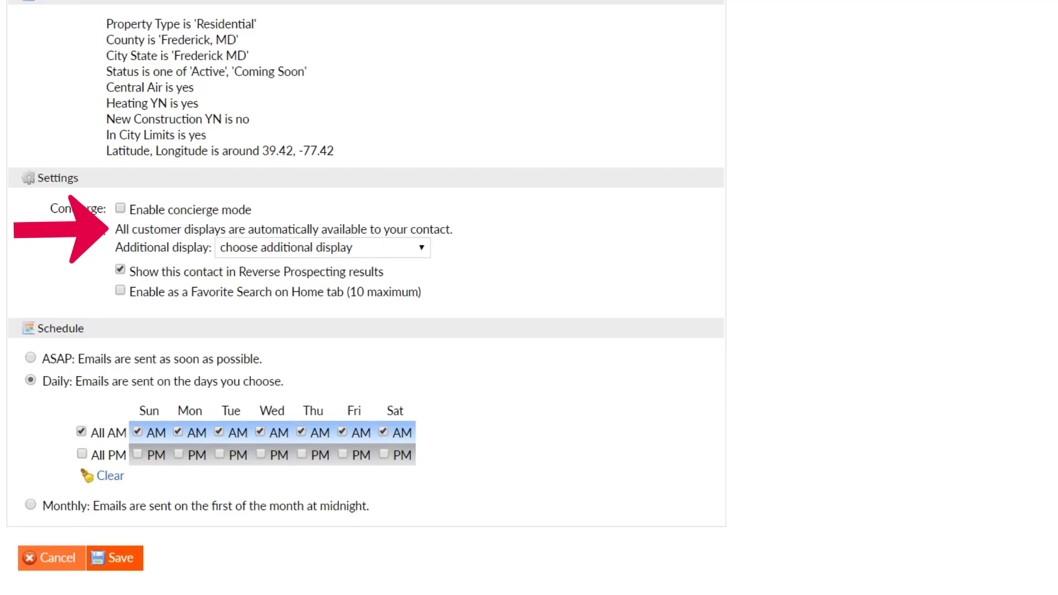
pyautogui.click(322, 248)
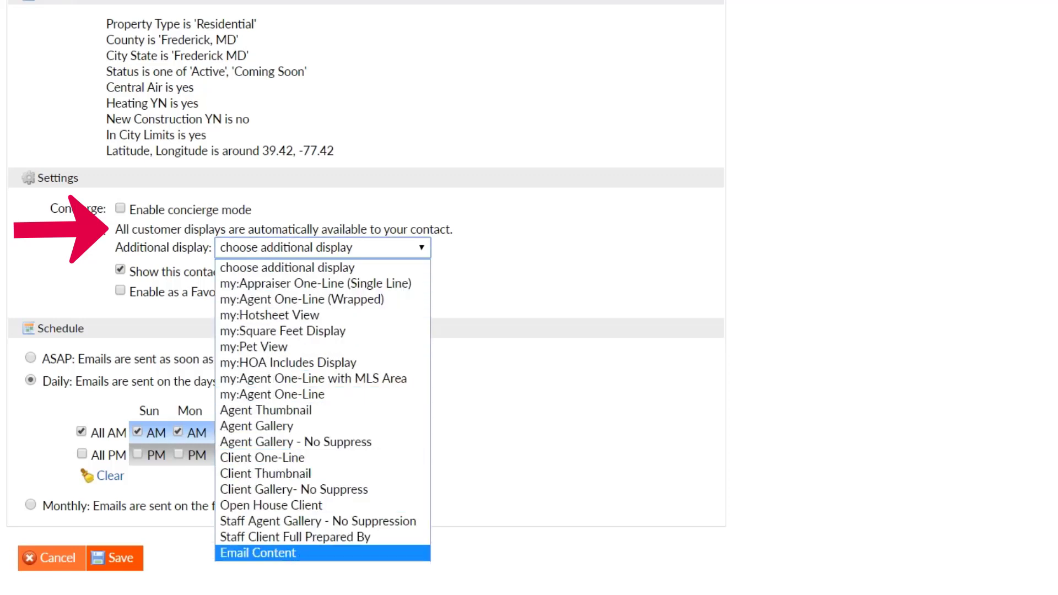
pyautogui.press('Escape')
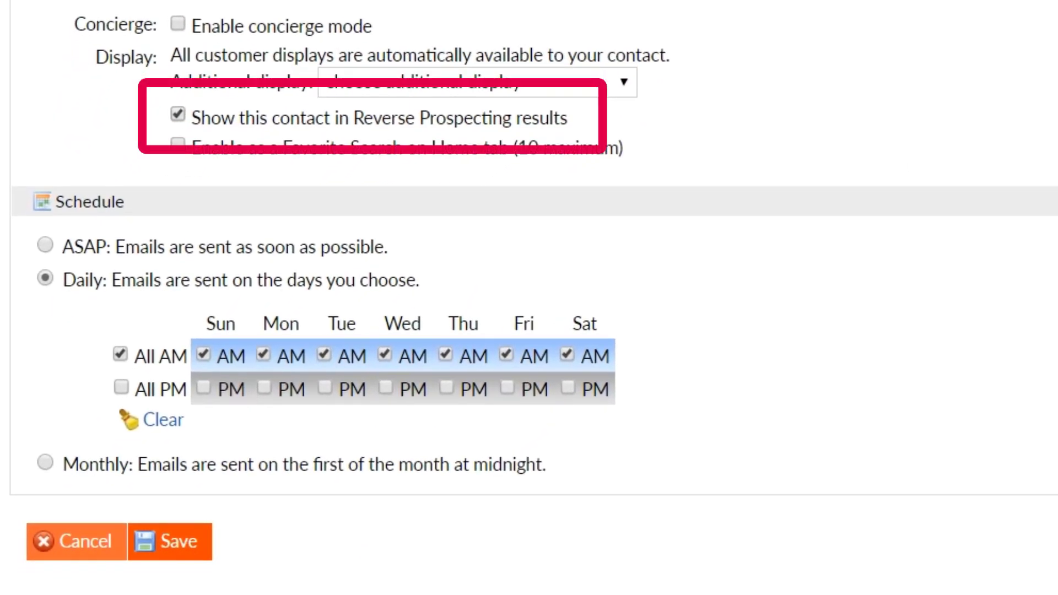
pyautogui.click(178, 143)
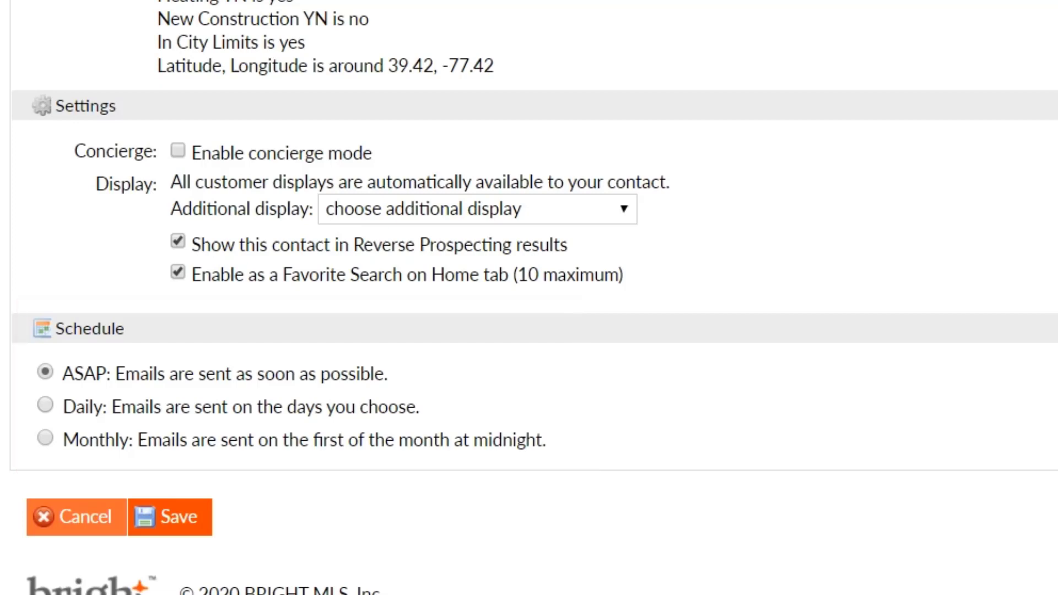
# Step: Set delivery to Daily and remove the Monday through Friday AM emails
pyautogui.click(45, 405)
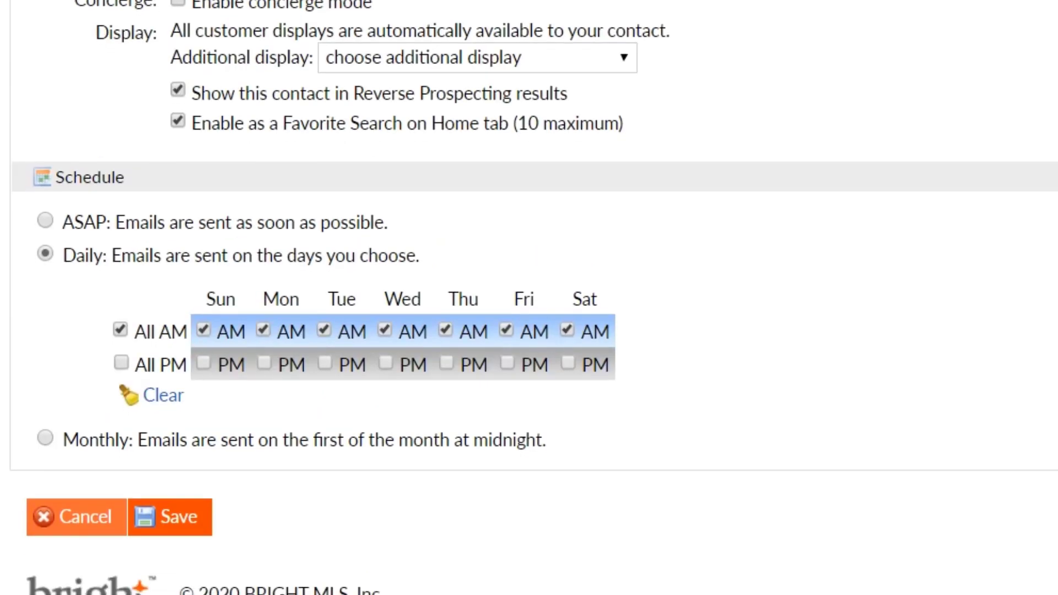
pyautogui.click(263, 330)
pyautogui.click(324, 329)
pyautogui.click(384, 329)
pyautogui.click(445, 329)
pyautogui.click(506, 329)
# Step: Add Friday, Wednesday and Monday PM emails, then view the saved auto email under the contact
pyautogui.click(507, 363)
pyautogui.click(385, 362)
pyautogui.click(263, 362)
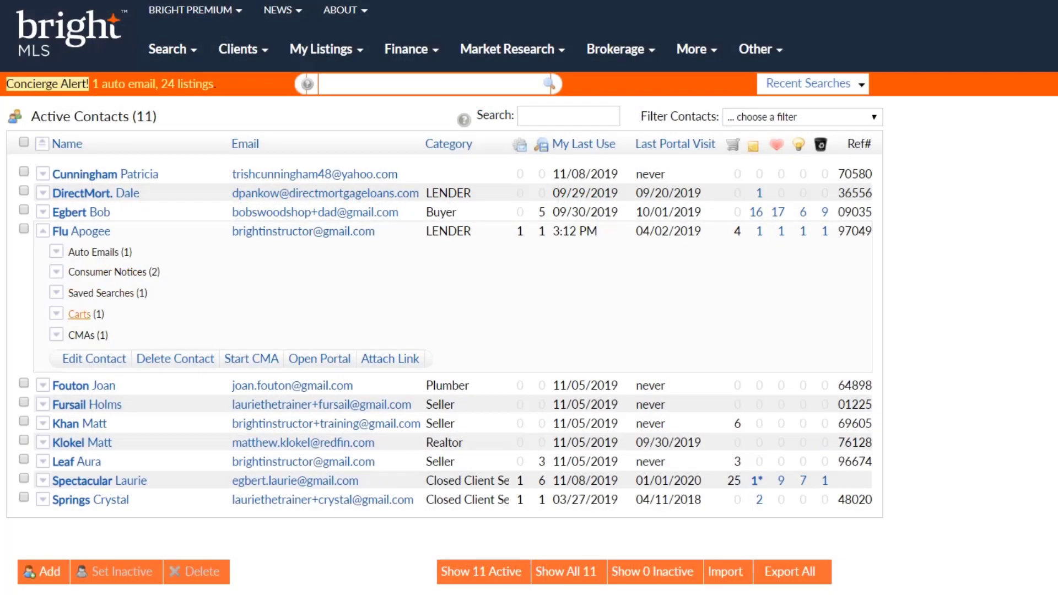
pyautogui.click(92, 253)
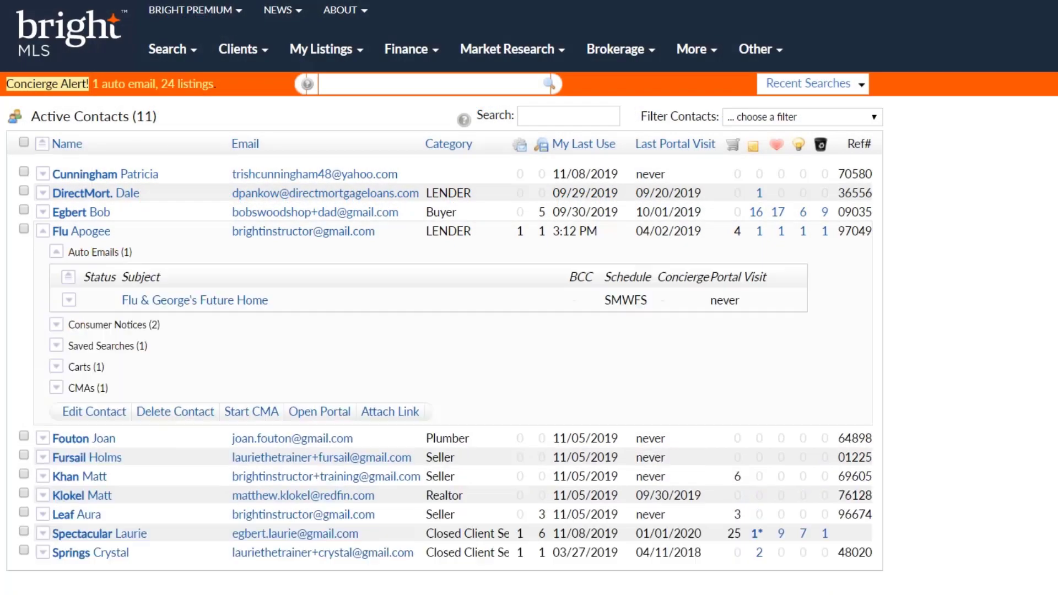
pyautogui.click(157, 301)
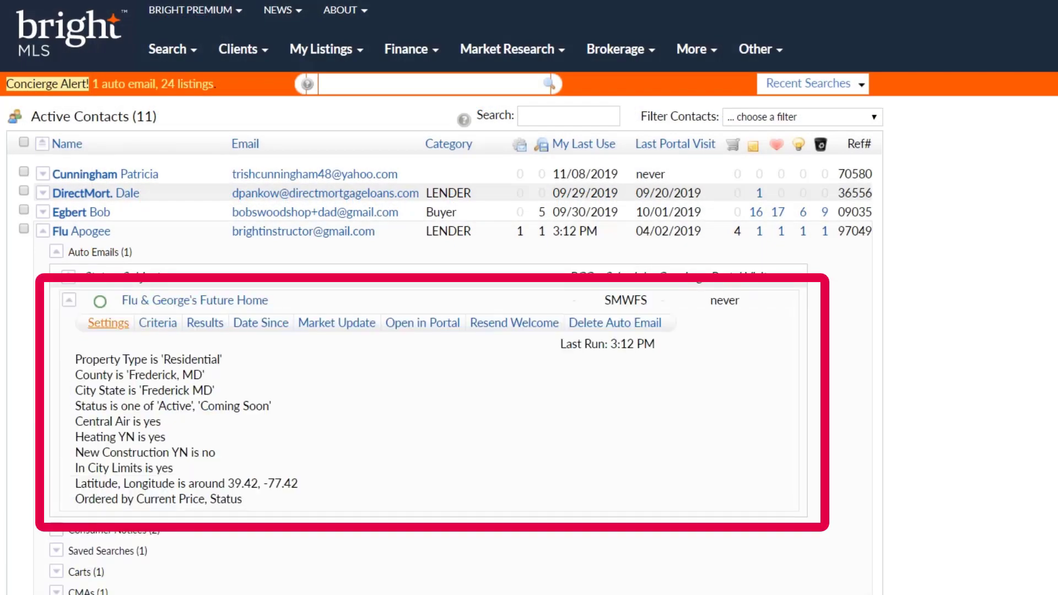